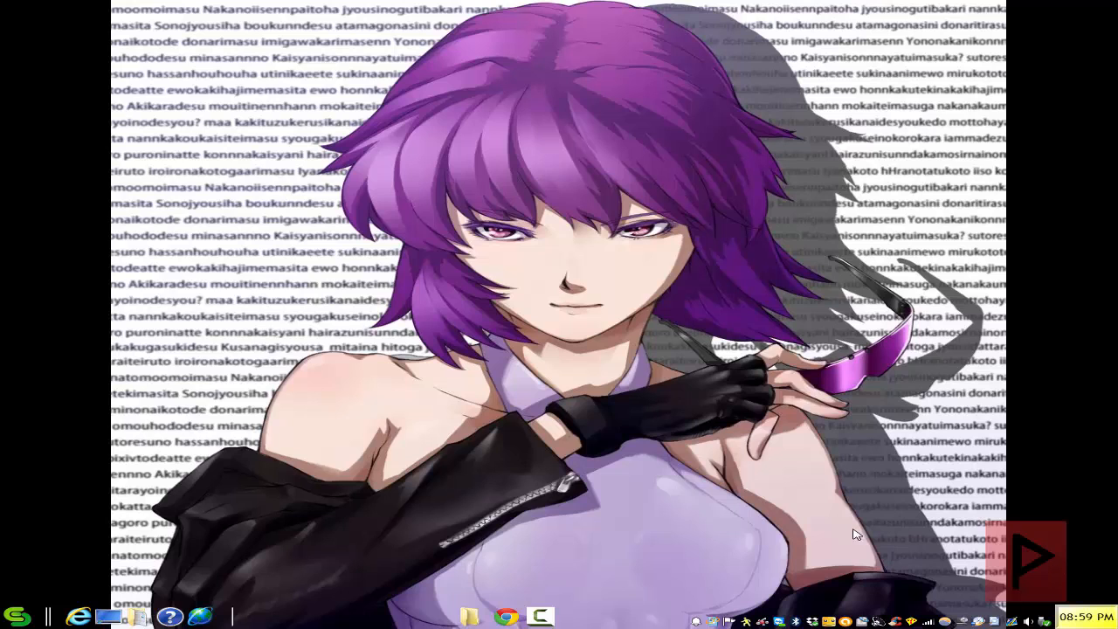
- Look through the features section of the ds4windows.com page in Chrome, and minimize the browser
click(514, 617)
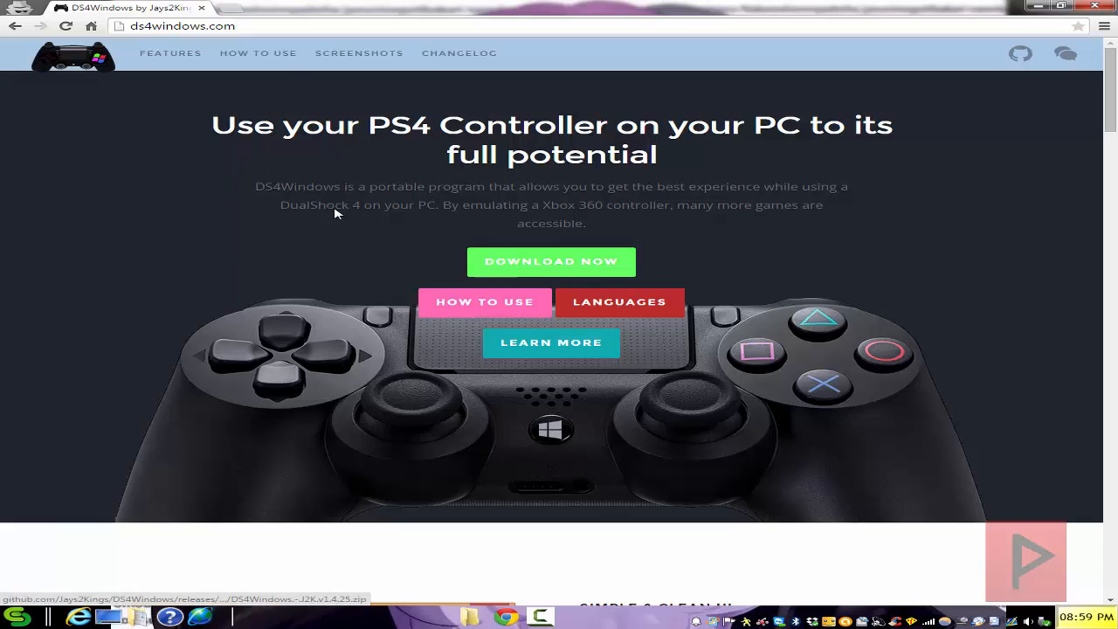
scroll(337, 210, down, 4)
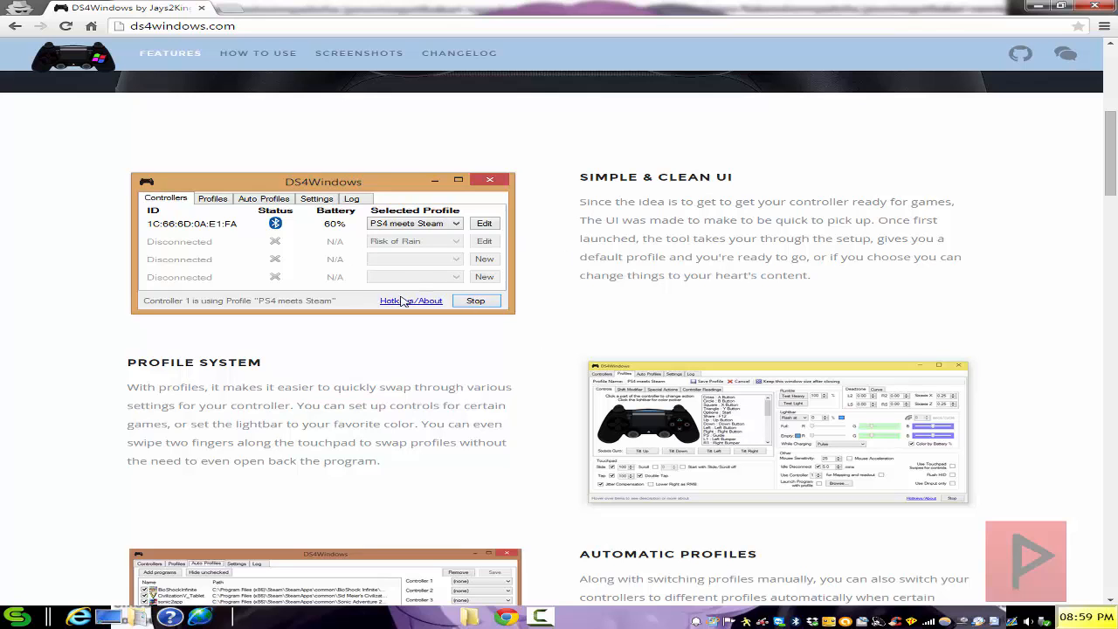
scroll(461, 288, down, 2)
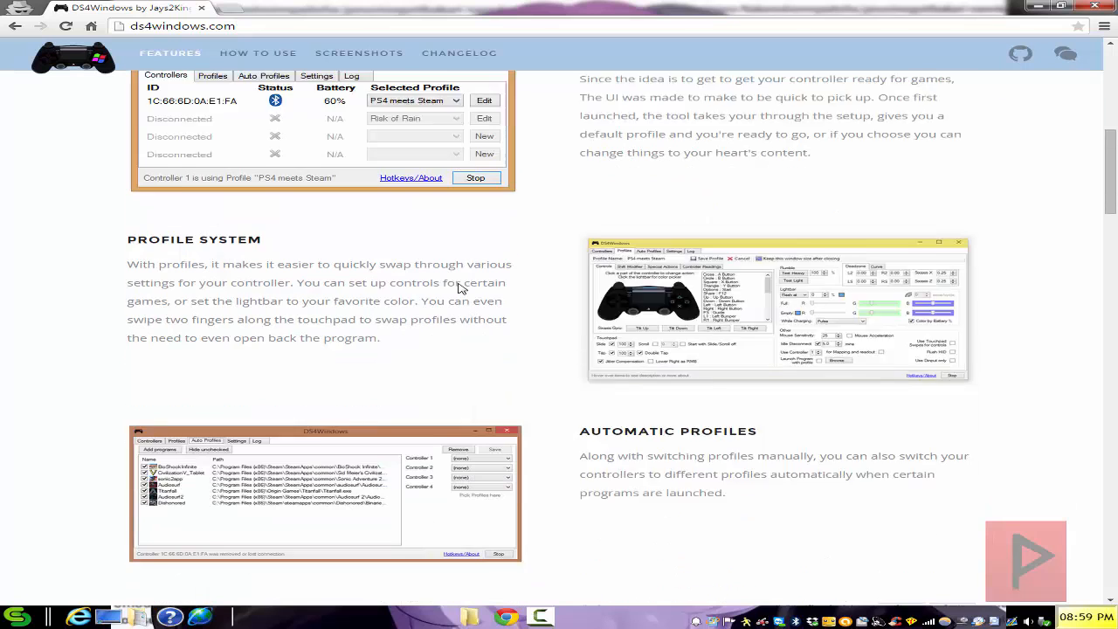
scroll(461, 288, down, 1)
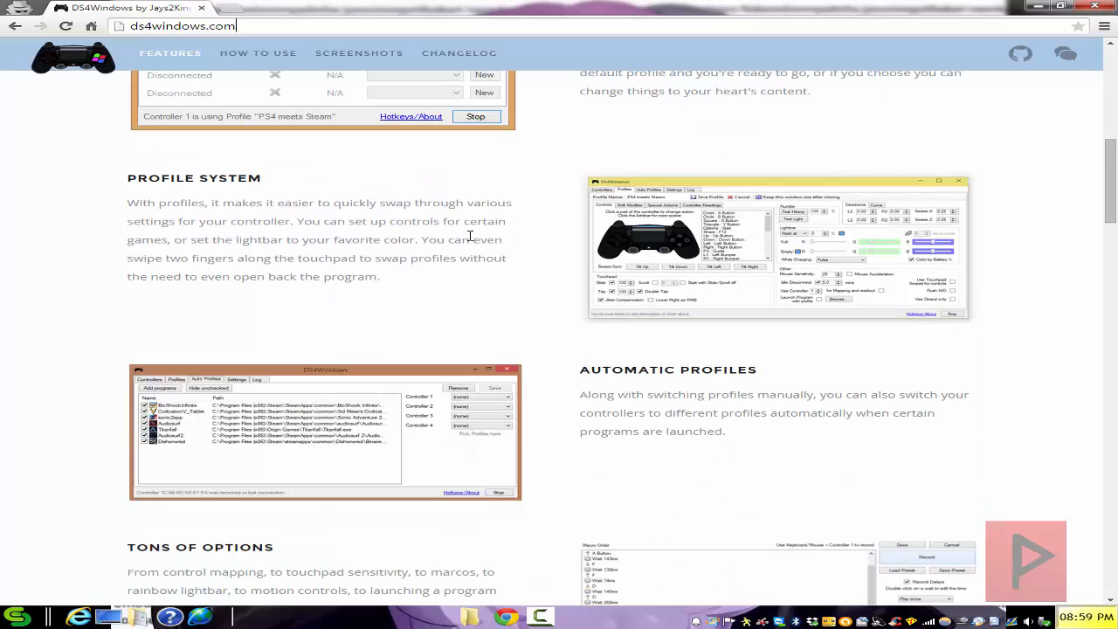
scroll(470, 235, down, 4)
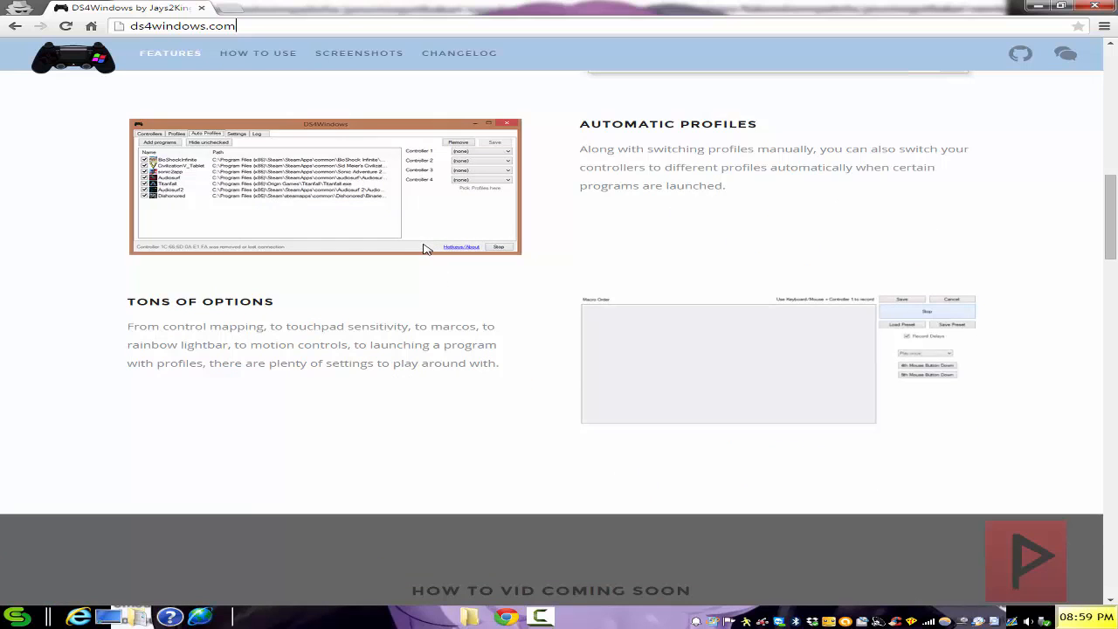
scroll(897, 123, up, 1)
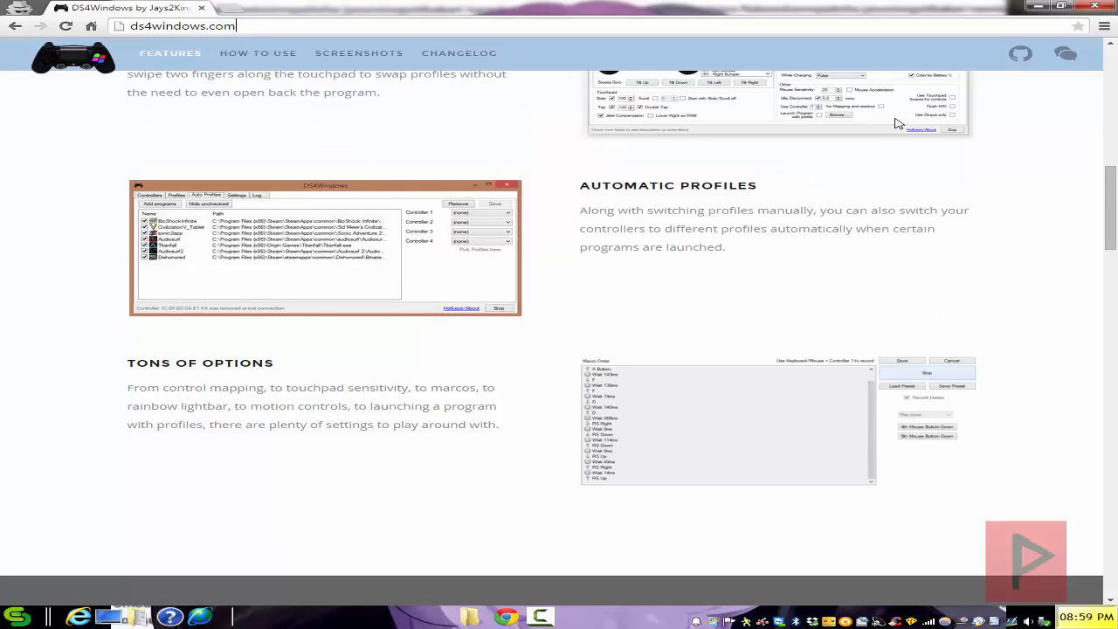
click(1038, 6)
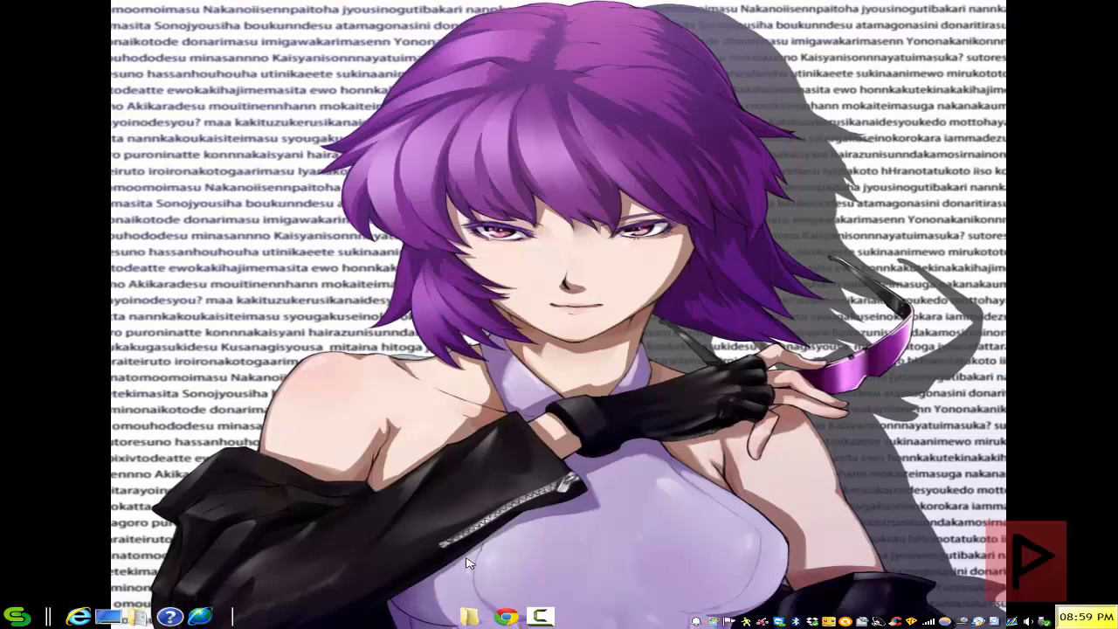
- Bring up the DS4Windows download folder in Windows Explorer and run DS4Updater.exe
click(469, 617)
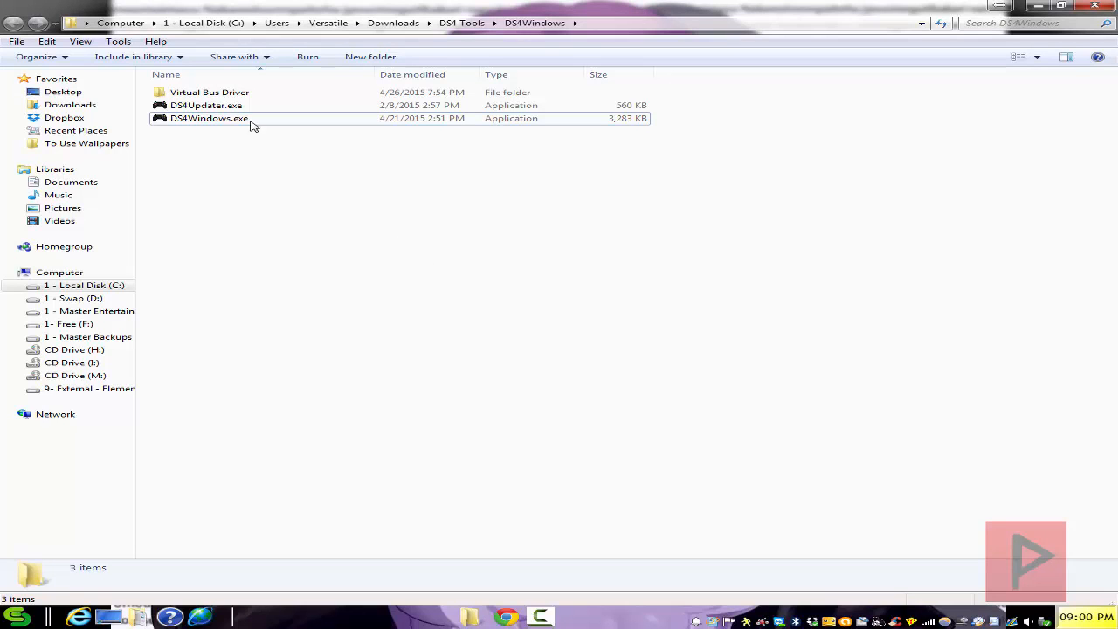
double_click(218, 106)
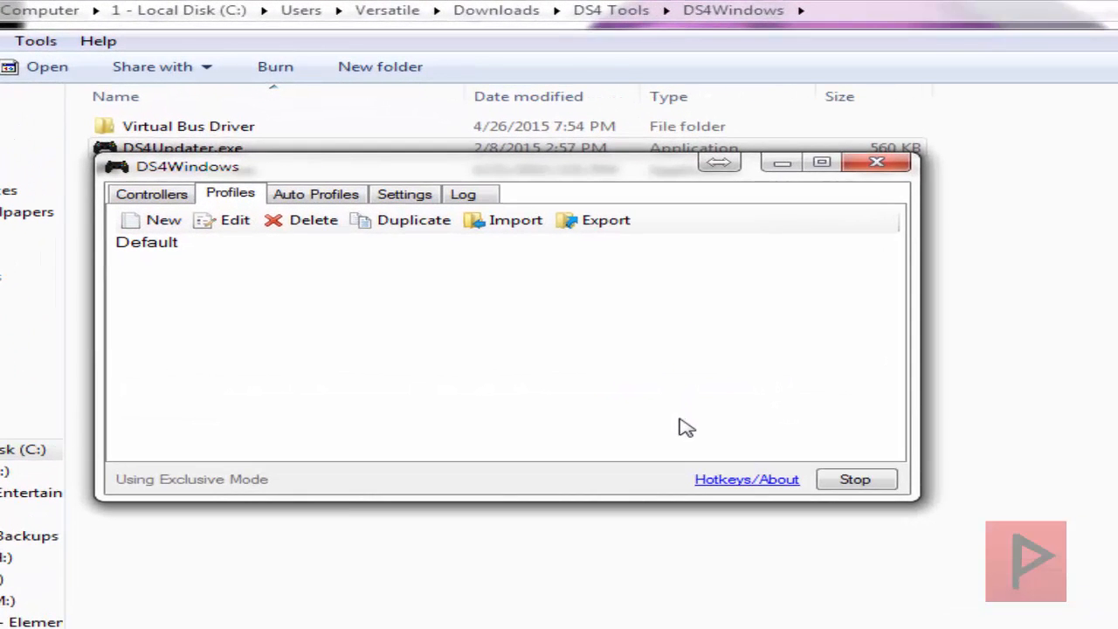
- Install the DS4 driver through DS4Windows' Controller/Driver Setup and finish the setup
click(424, 199)
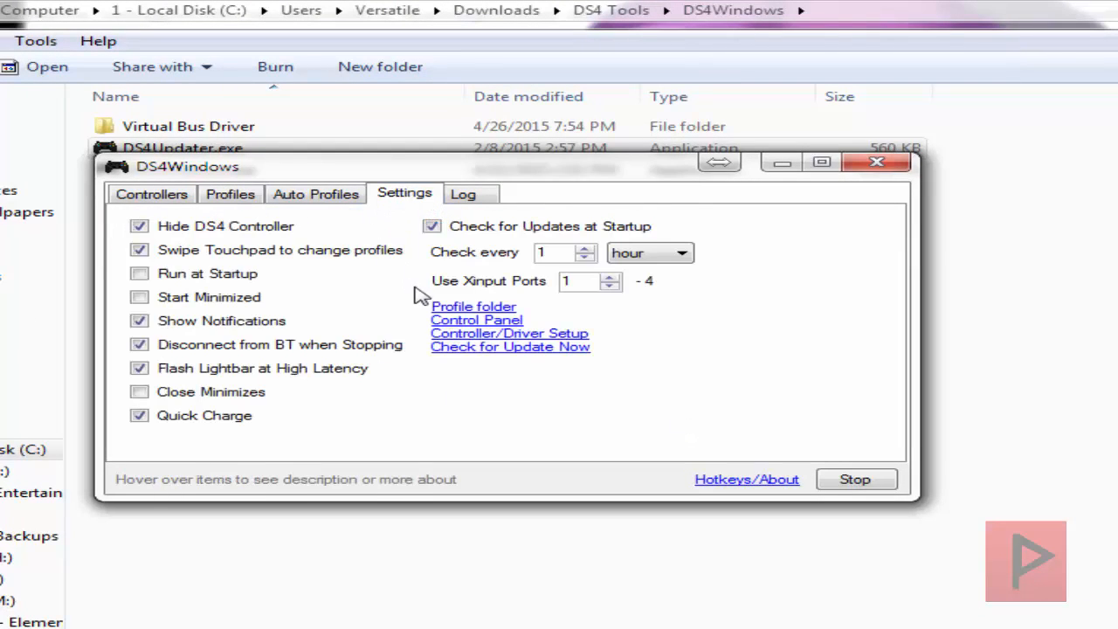
click(553, 339)
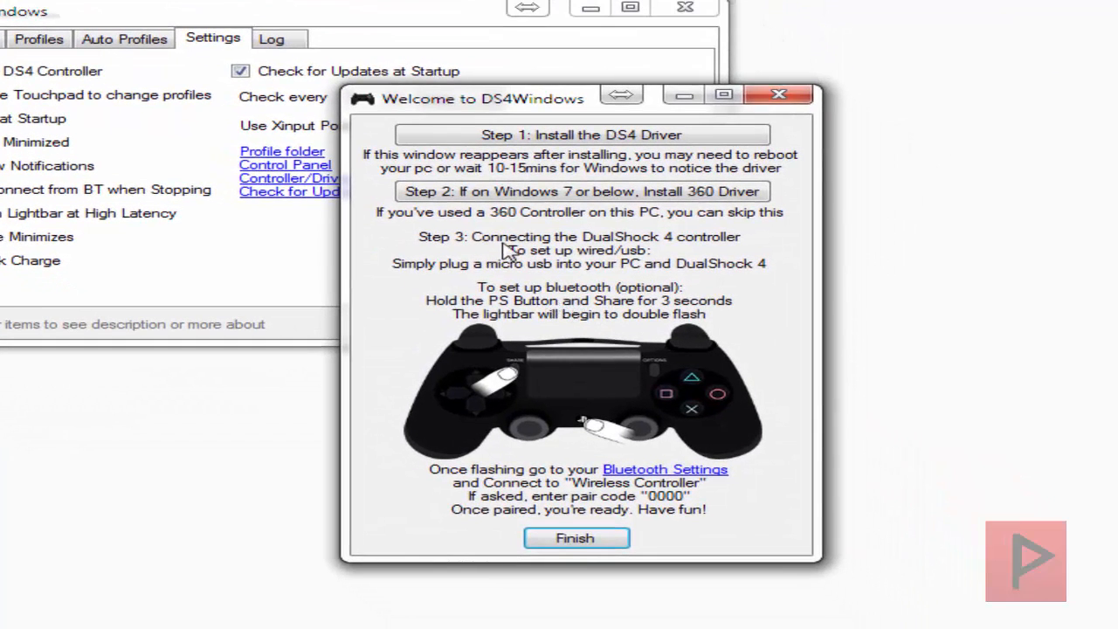
click(572, 137)
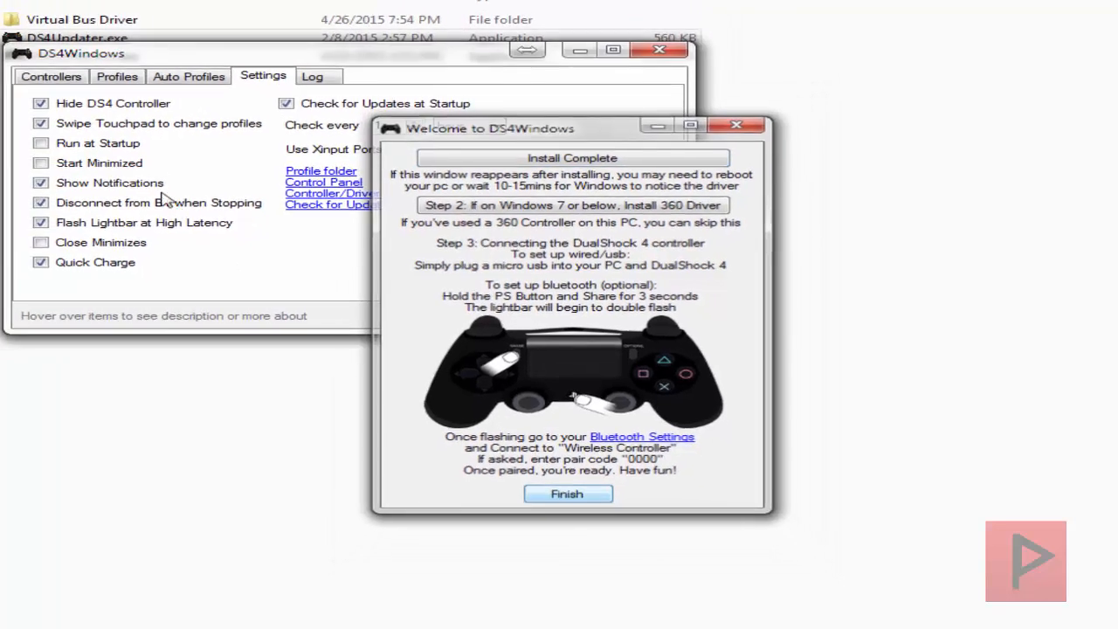
click(574, 538)
- Return to the controllers overview, stop the DS4Windows service and close the program
click(0, 36)
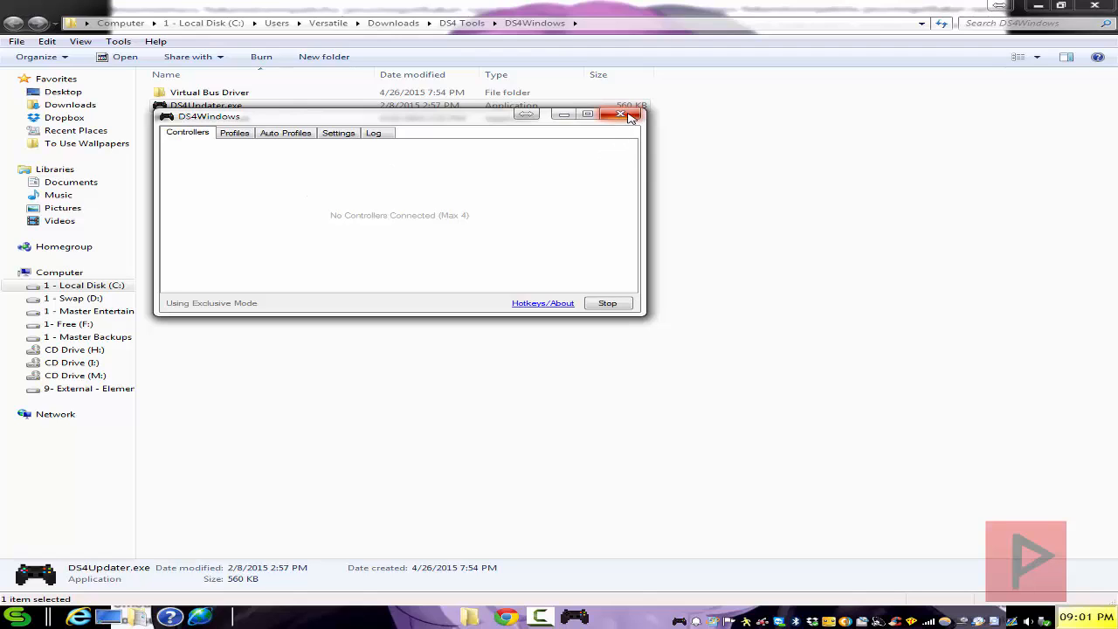
click(625, 306)
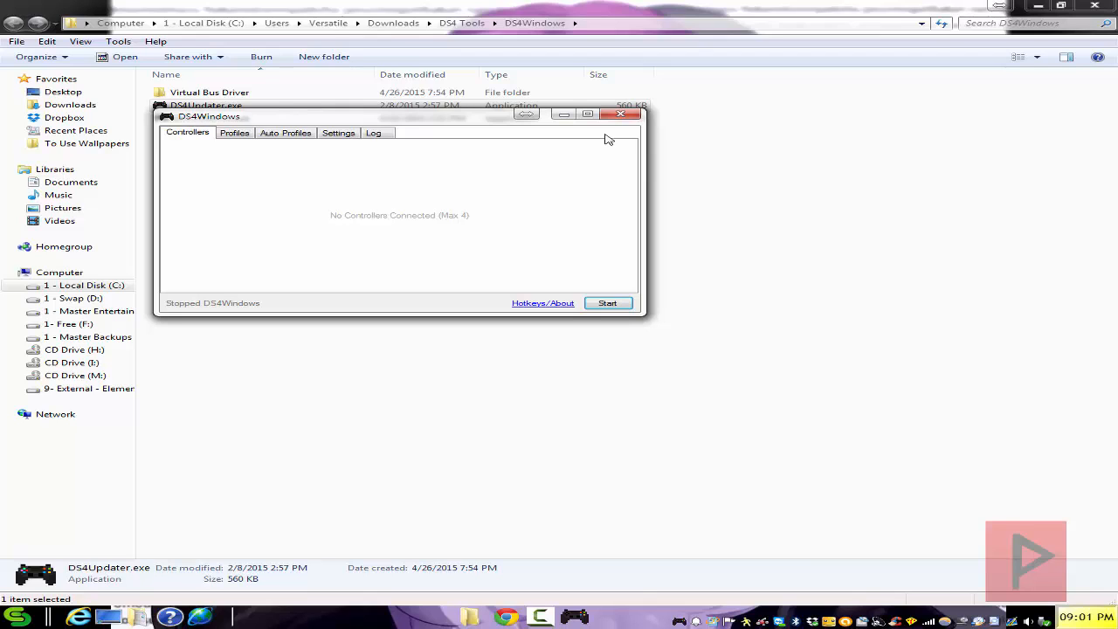
click(620, 114)
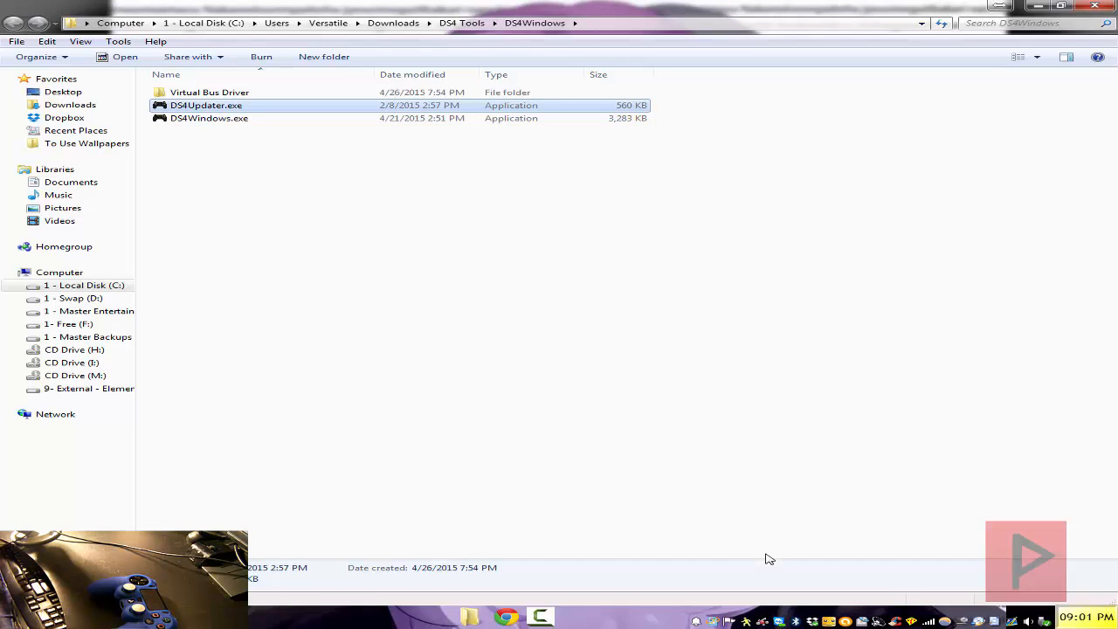
- Start adding a Bluetooth device to the computer and choose the detected game controller for pairing
right_click(795, 620)
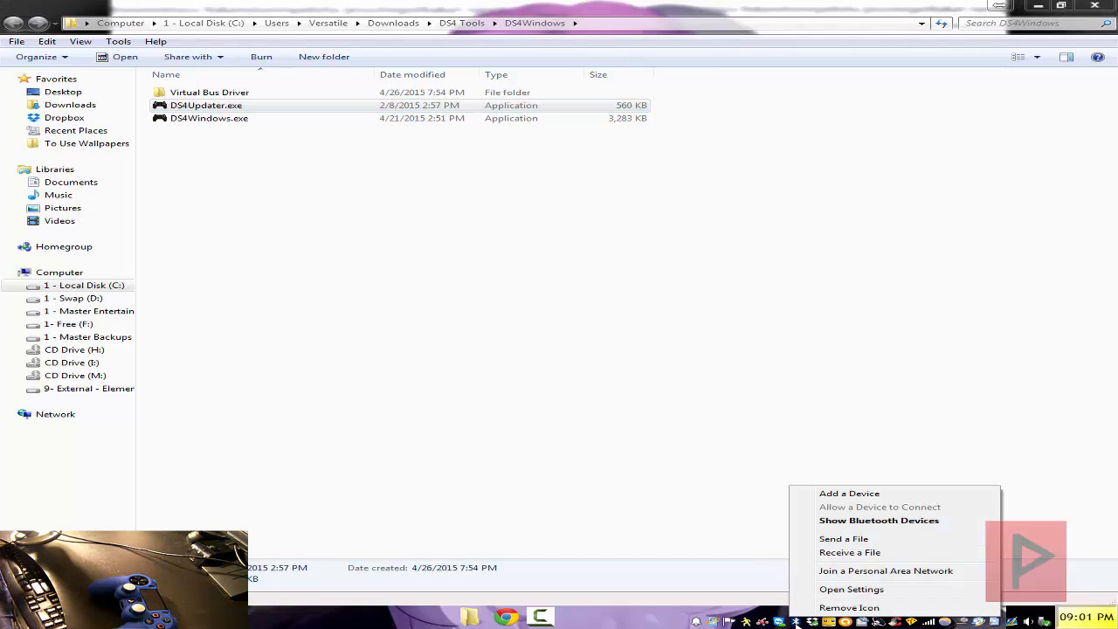
click(861, 494)
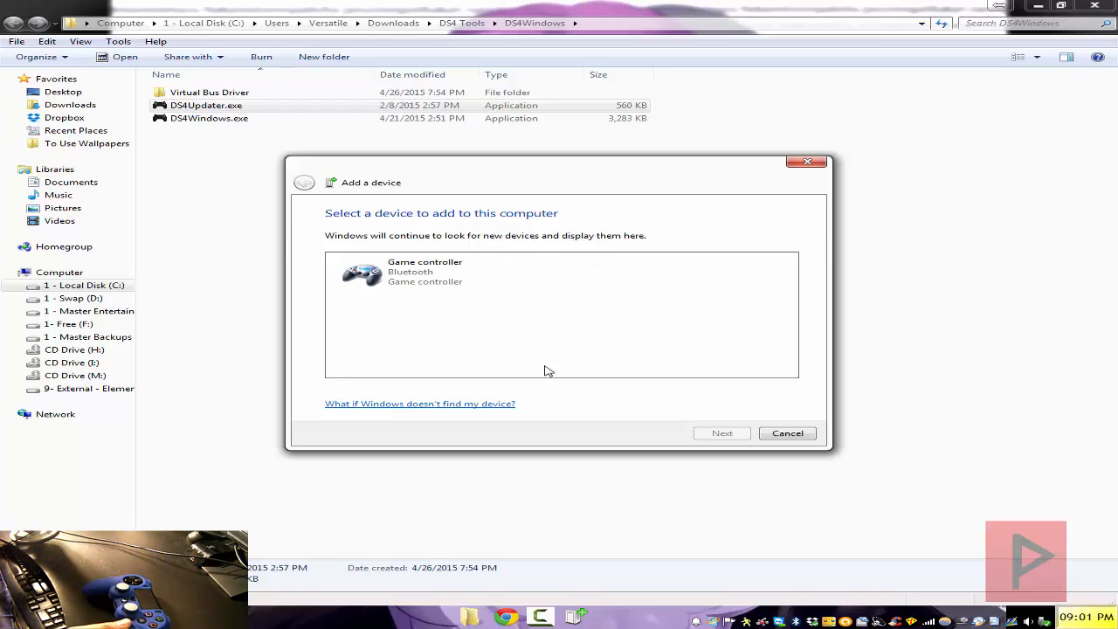
click(427, 291)
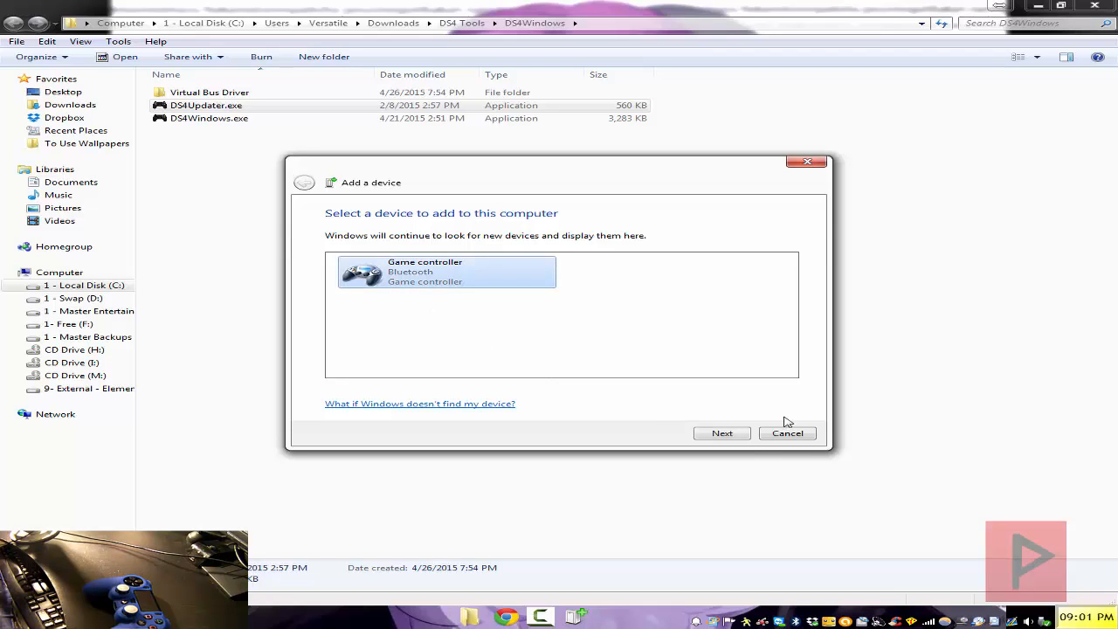
click(726, 433)
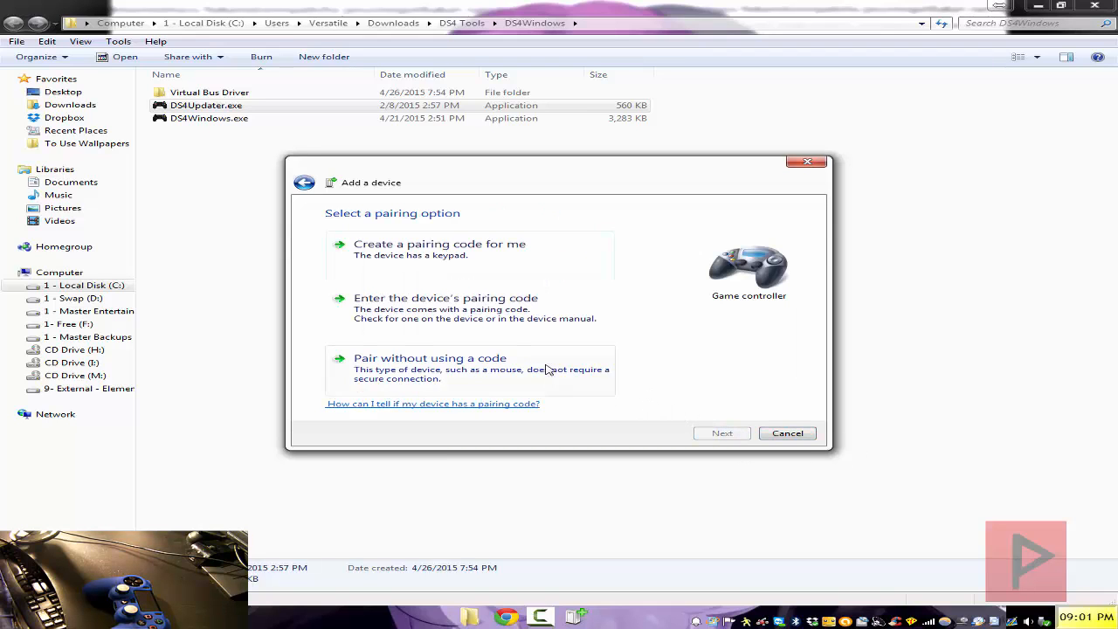
- Pair the game controller by entering the device's pairing code, and close the device wizard
click(481, 311)
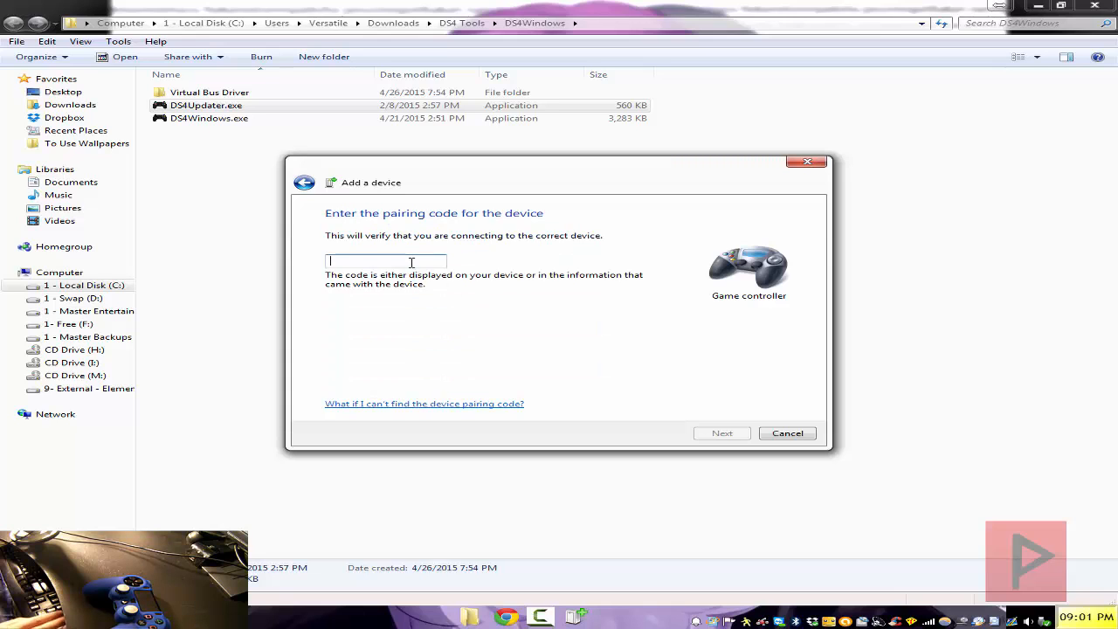
text(0000)
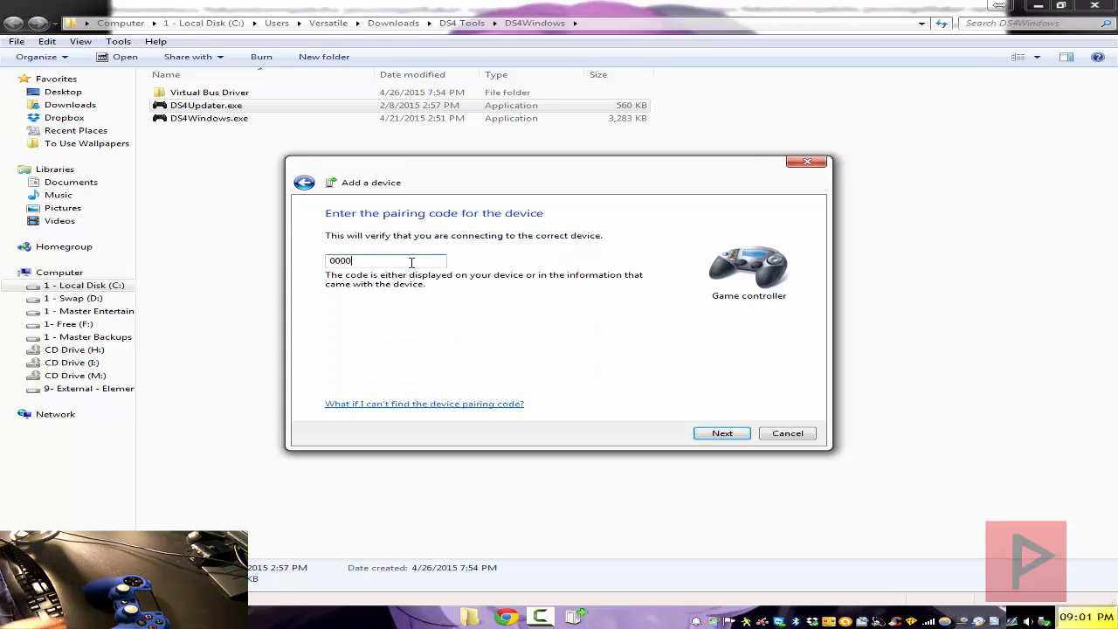
click(720, 434)
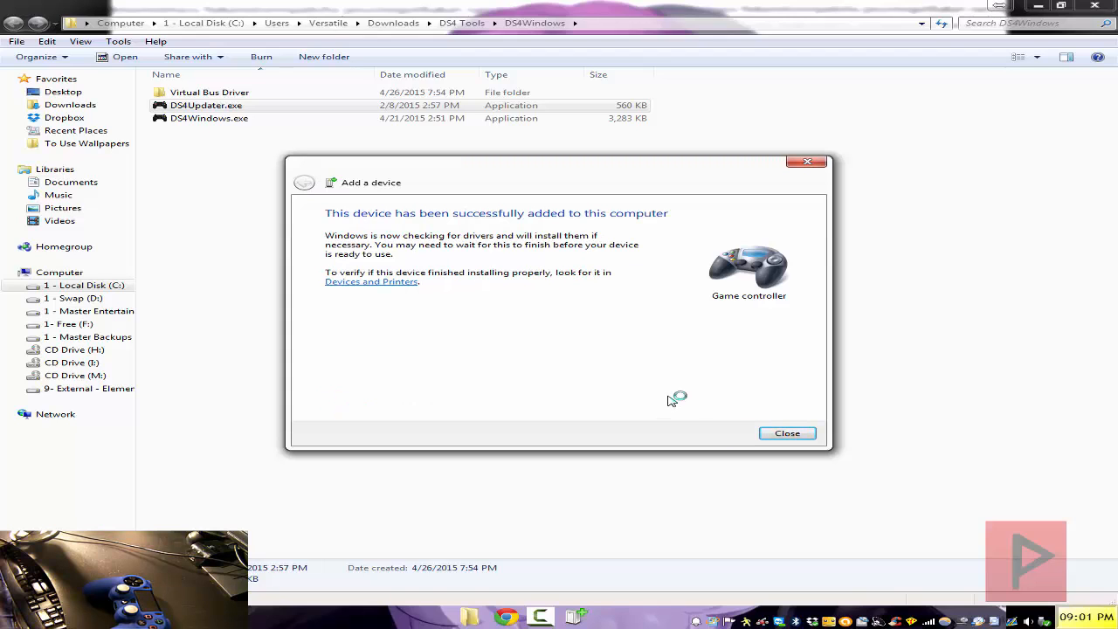
click(780, 433)
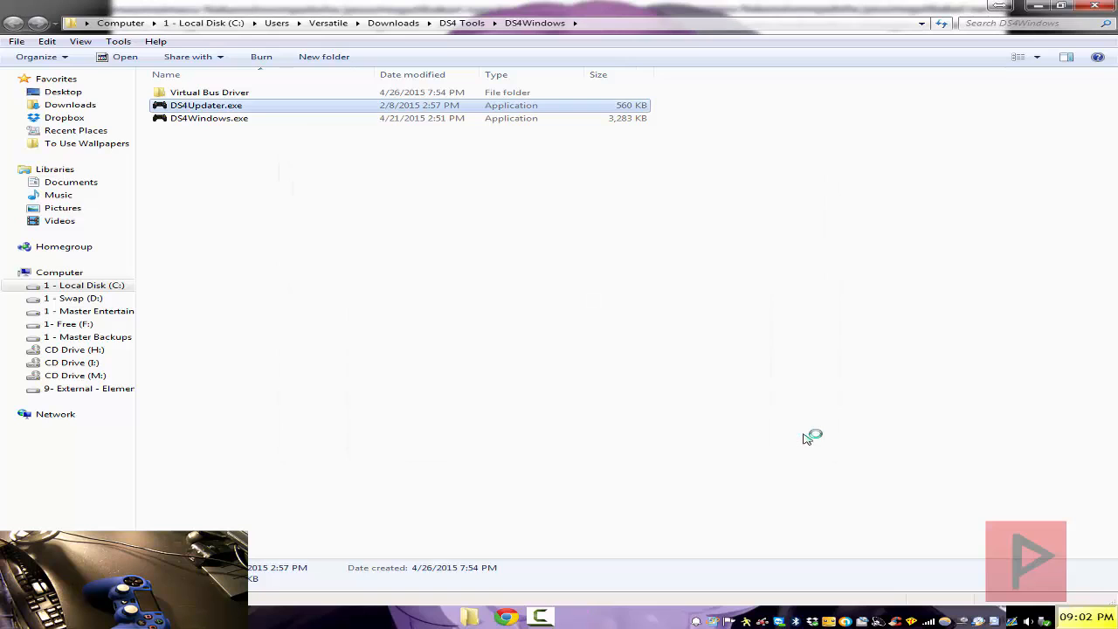
- Launch DS4Windows.exe from the DS4Windows folder
click(726, 409)
double_click(227, 118)
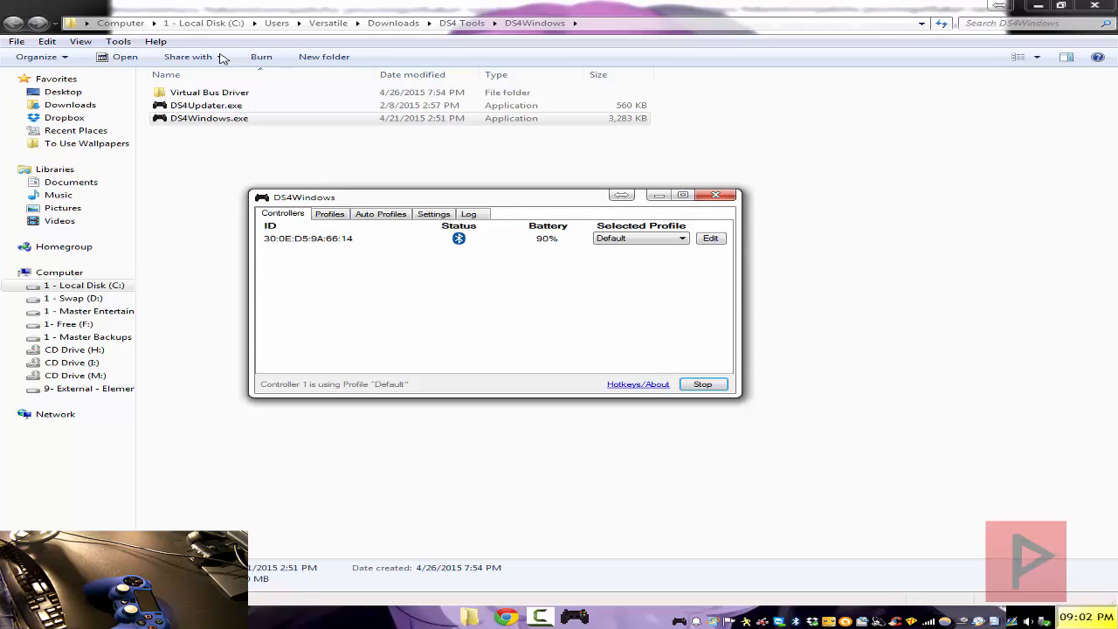
- Check the properties of the XBOX 360 For Windows controller in the Game Controllers control panel opened from DS4Windows' settings
click(434, 214)
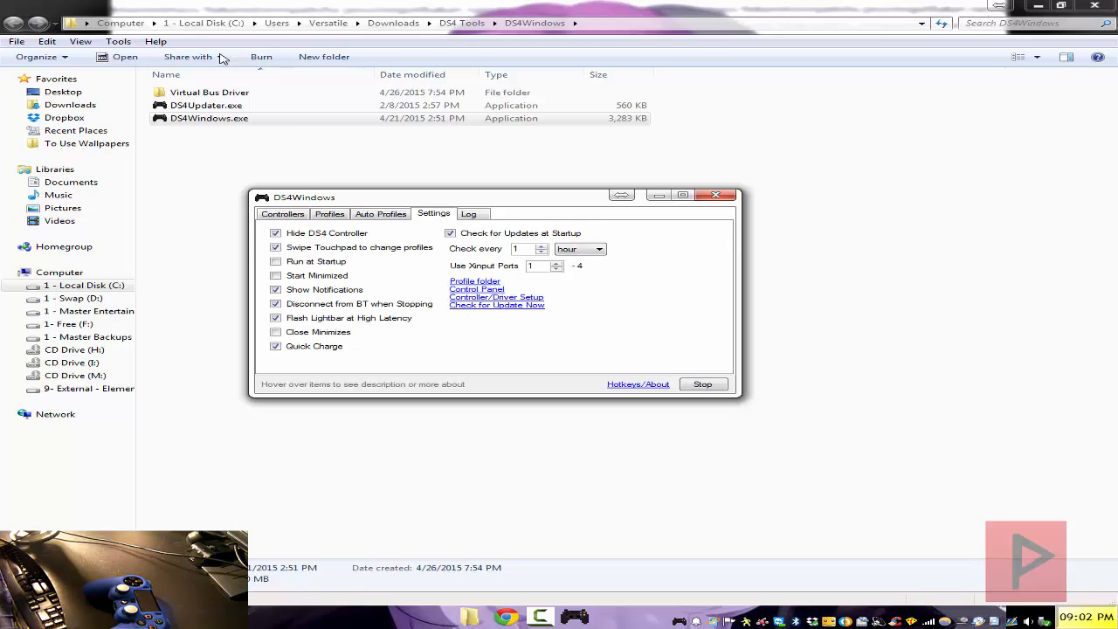
click(477, 289)
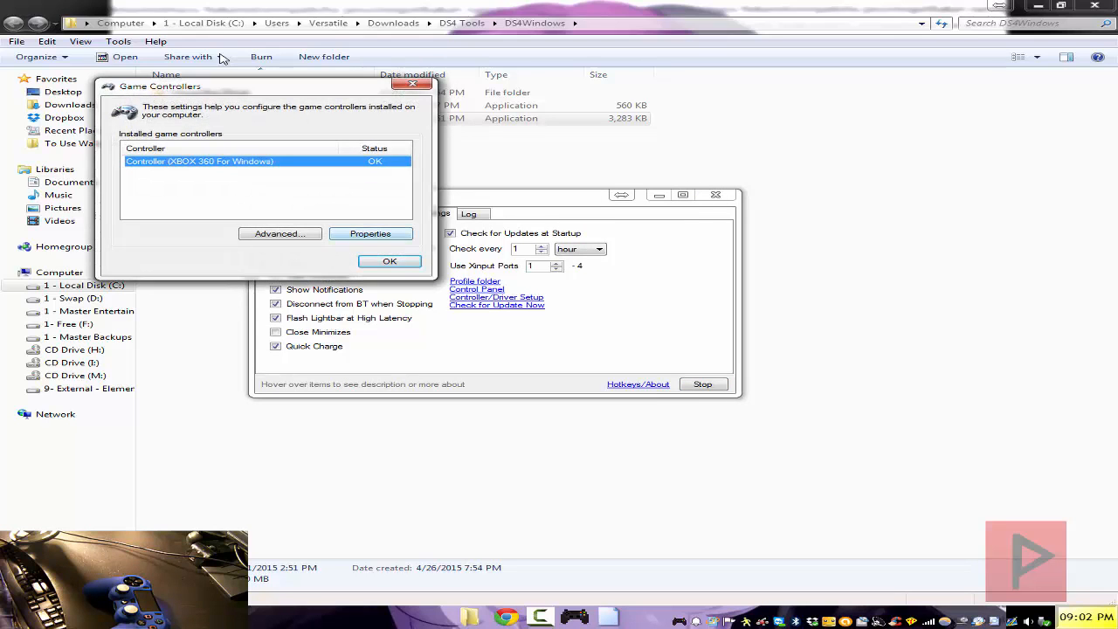
click(371, 233)
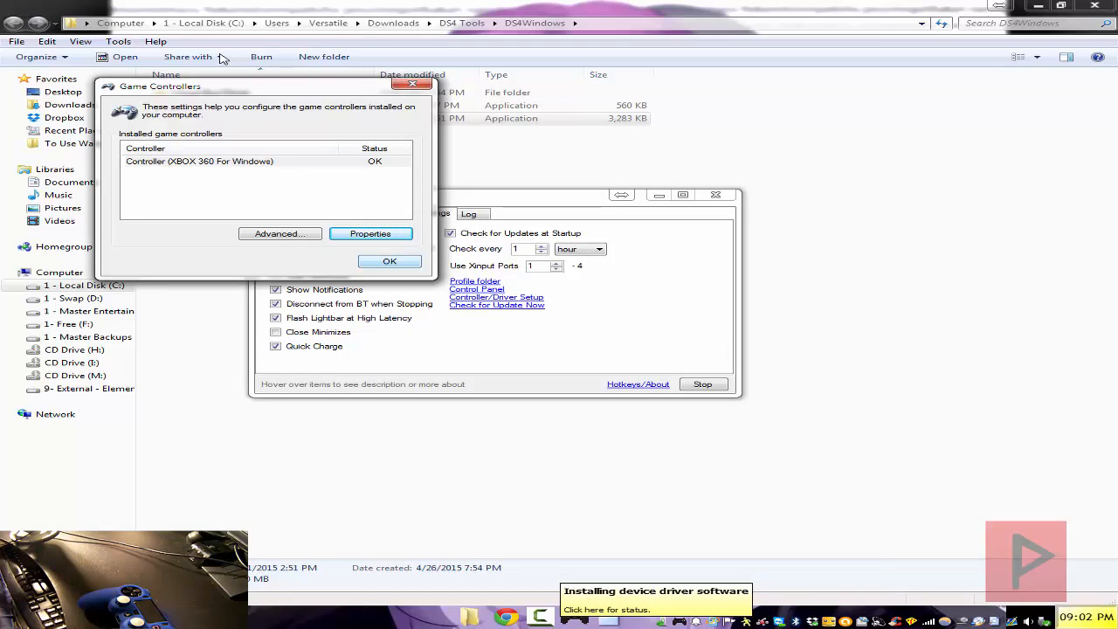
key(Return)
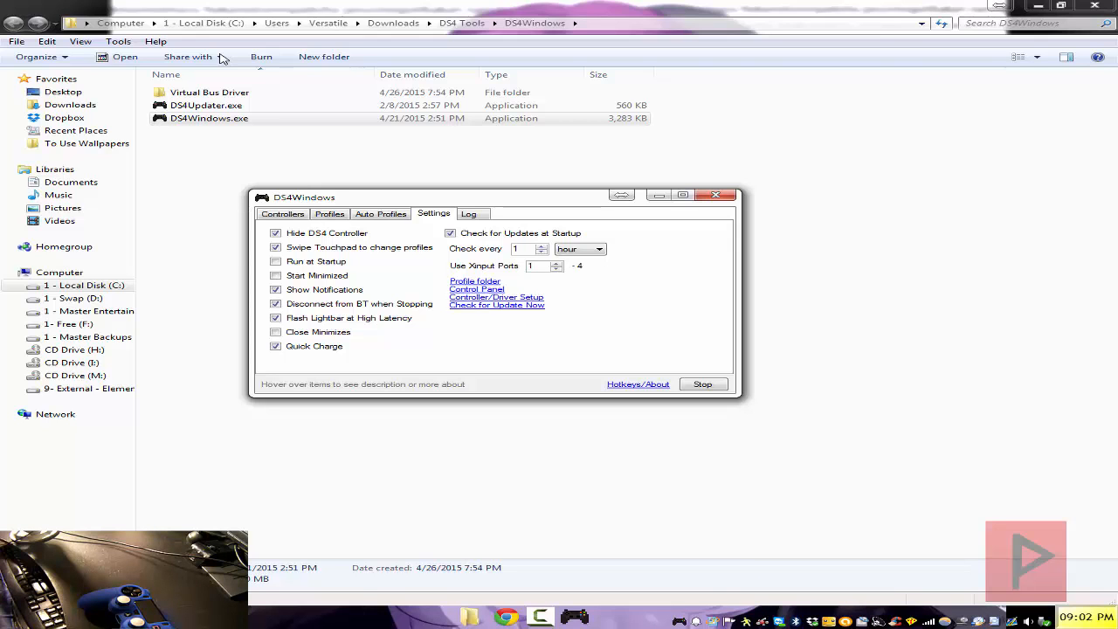
- Minimize DS4Windows and close the DS4Windows folder window
click(660, 195)
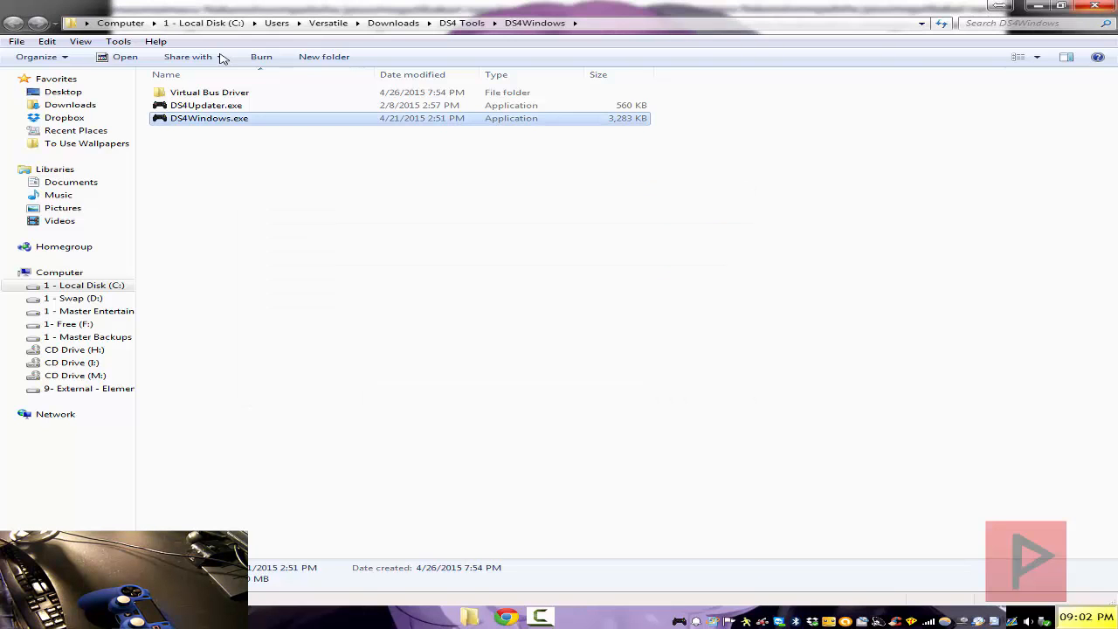
click(1094, 5)
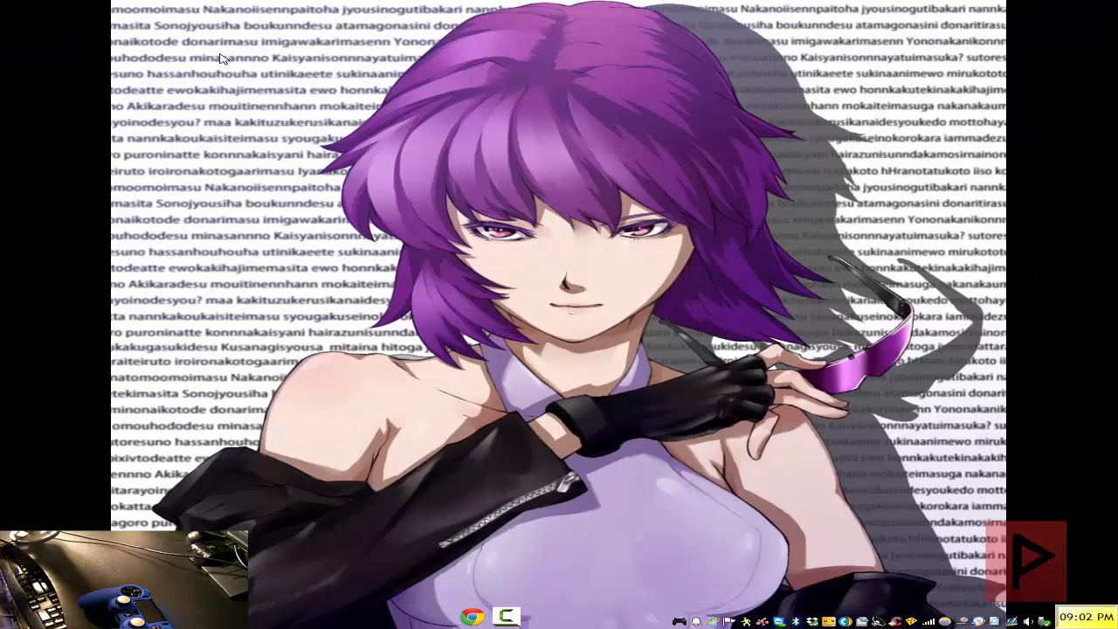